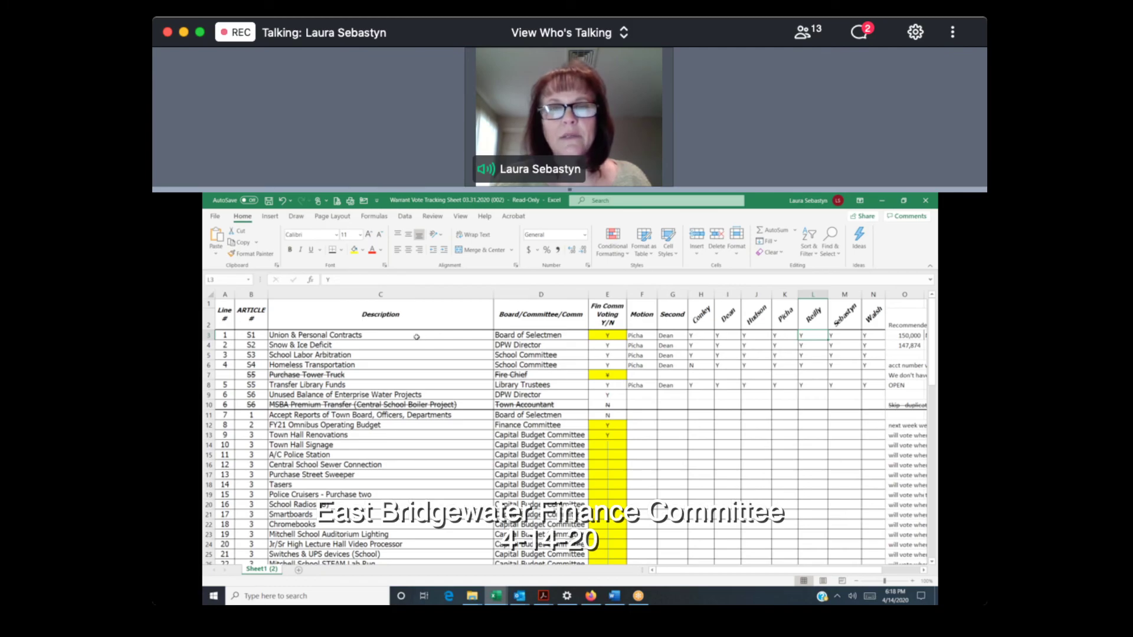
# Step: Review the Union & Personal Contracts row from the member votes back through second and motion to its Fin Comm Voting cell
pyautogui.press('Left')
pyautogui.press('Left')
pyautogui.press('Left')
pyautogui.press('Left')
pyautogui.press('Left')
pyautogui.press('Left')
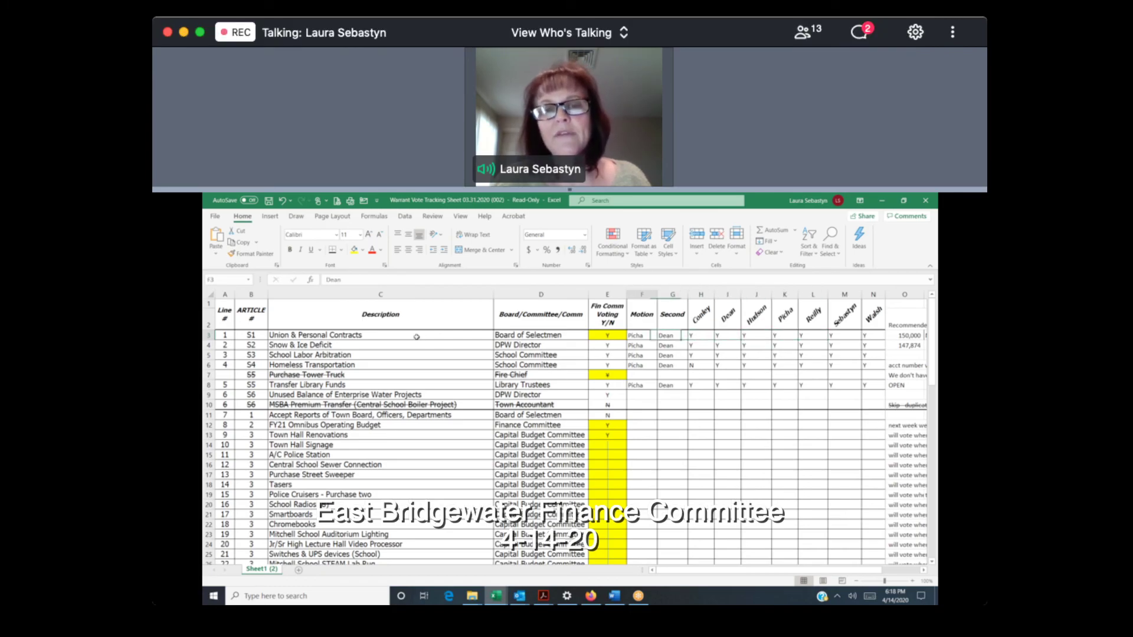
pyautogui.press('Left')
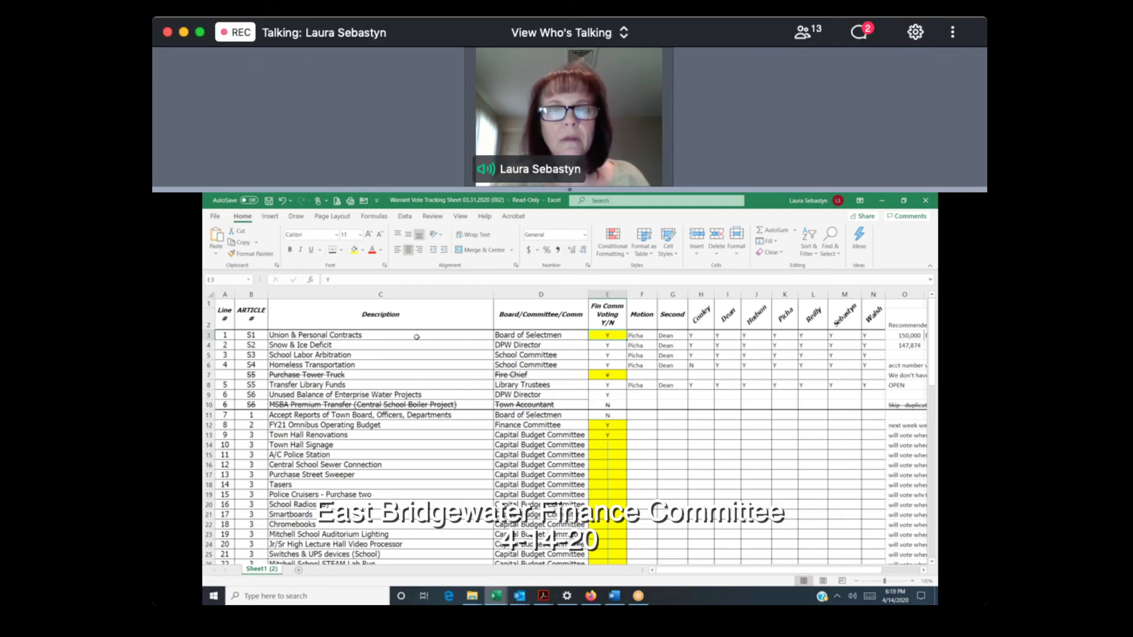
# Step: Examine the Fin Comm Voting column article by article, down to Capital Requests - Water Department
pyautogui.press('Down')
pyautogui.press('Down')
pyautogui.press('Down')
pyautogui.press('Down')
pyautogui.press('Down')
pyautogui.press('Down')
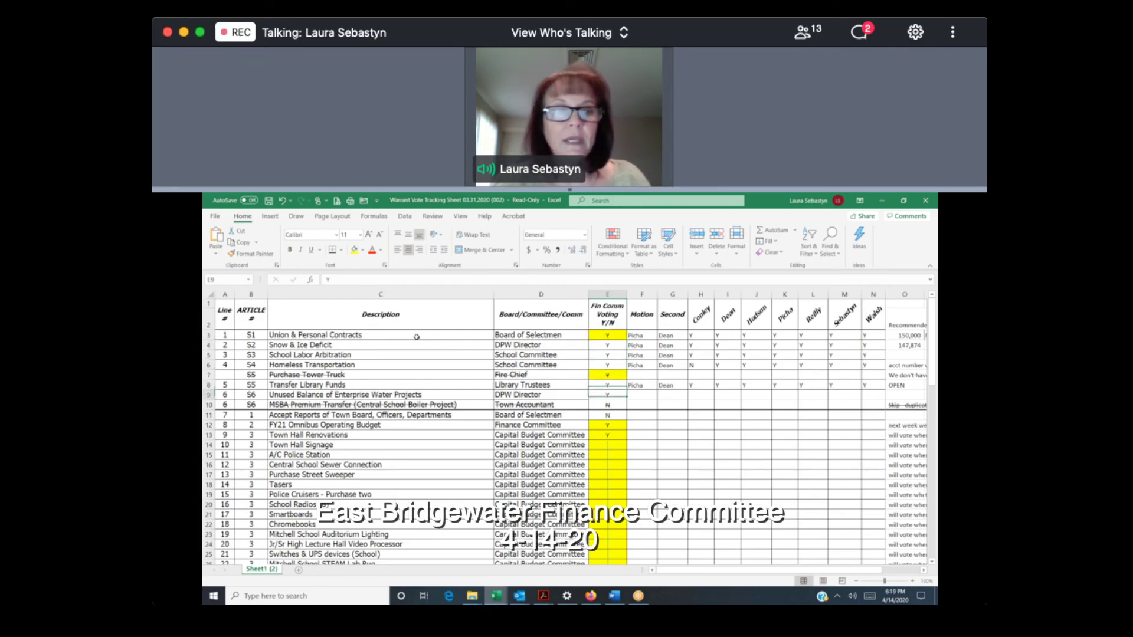
pyautogui.press('Down')
pyautogui.press('Down')
pyautogui.press('Down')
pyautogui.press('Down')
pyautogui.press('Down')
pyautogui.press('Down')
pyautogui.press('Down')
pyautogui.press('Down')
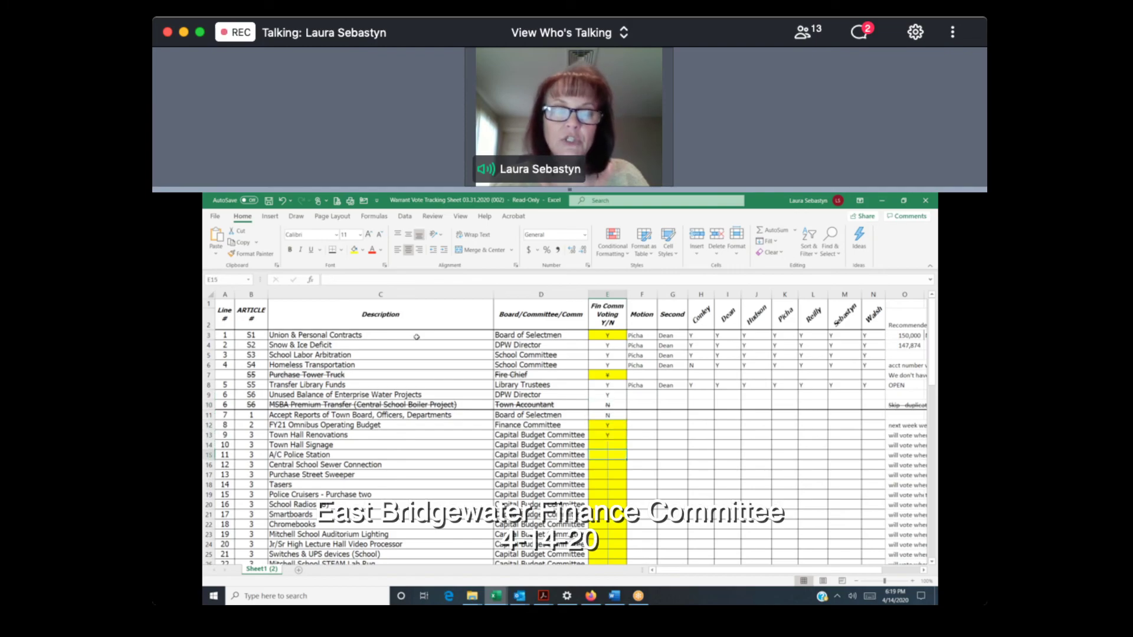
pyautogui.press('Down')
pyautogui.press('Down')
pyautogui.press('Down')
pyautogui.press('Down')
pyautogui.press('Down')
pyautogui.press('Down')
pyautogui.press('Down')
pyautogui.press('Down')
pyautogui.press('Down')
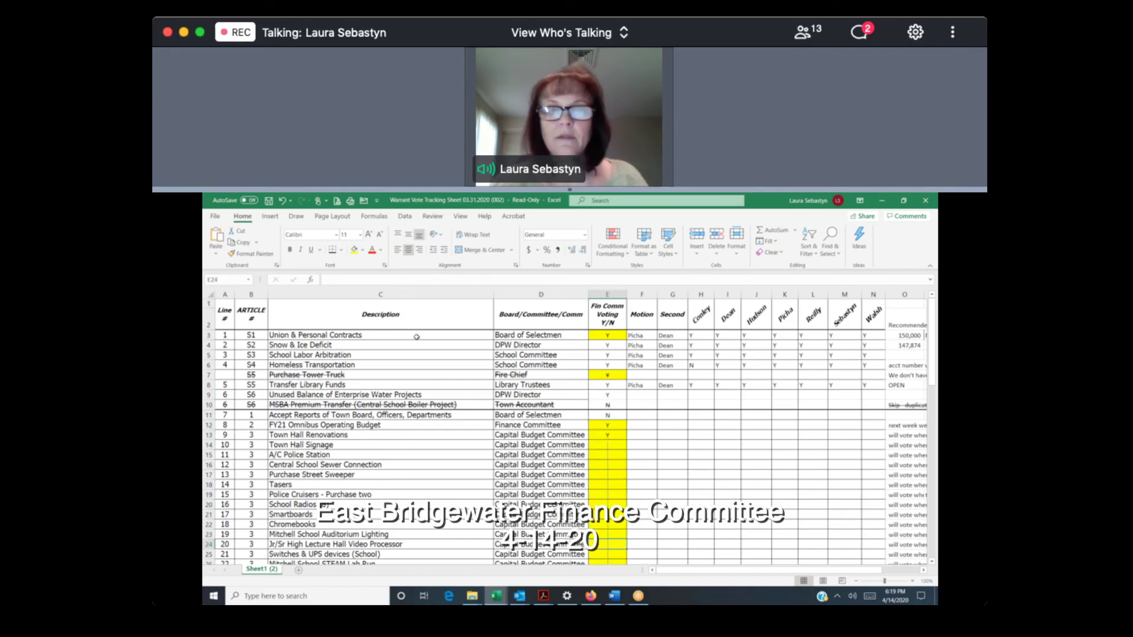
pyautogui.press('Down')
pyautogui.press('Down')
pyautogui.press('Down')
pyautogui.press('Down')
pyautogui.press('Down')
pyautogui.press('Down')
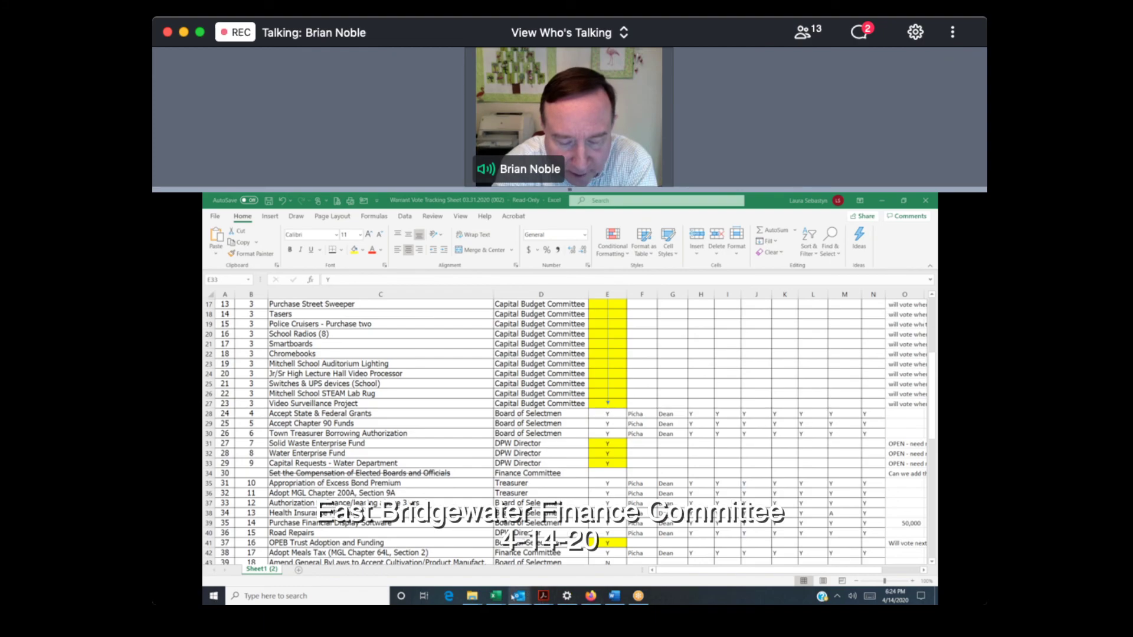
# Step: Switch to the TM Articles 2021 Spreadsheet workbook and highlight Stabilization Fund Transfer in yellow from its description through its request amount
pyautogui.moveTo(495, 596)
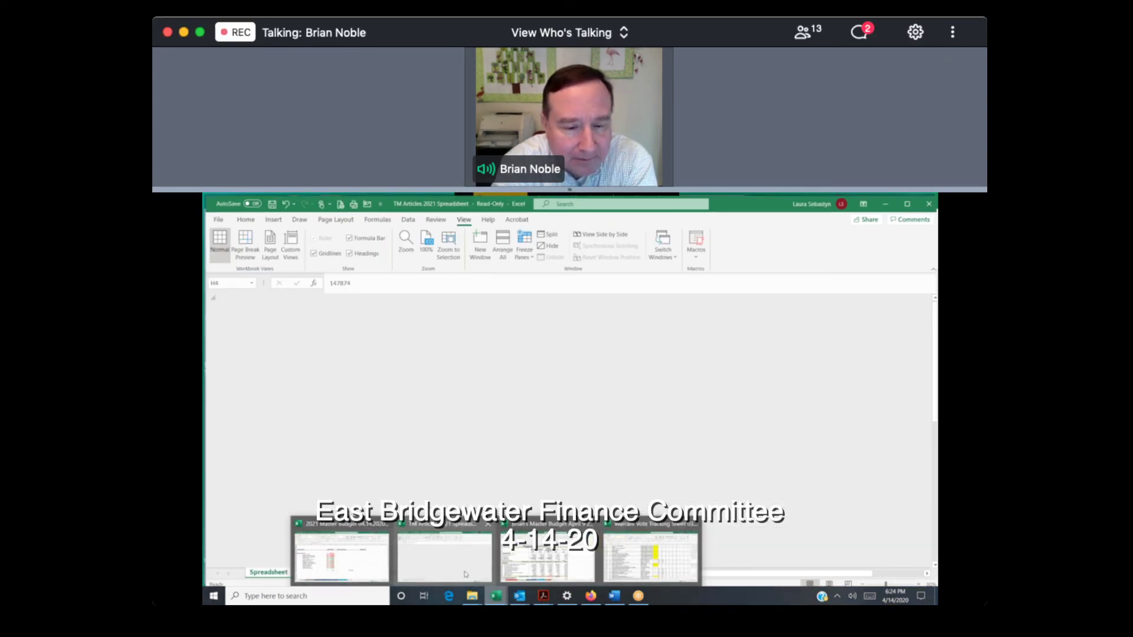
pyautogui.click(465, 572)
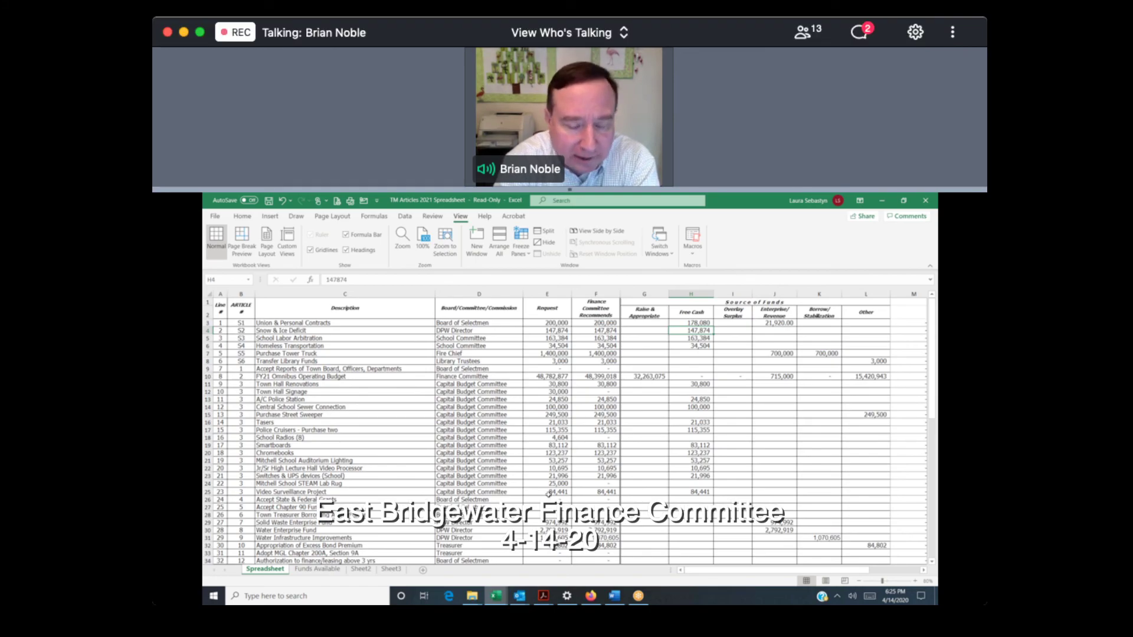
pyautogui.scroll(-9, 542, 499)
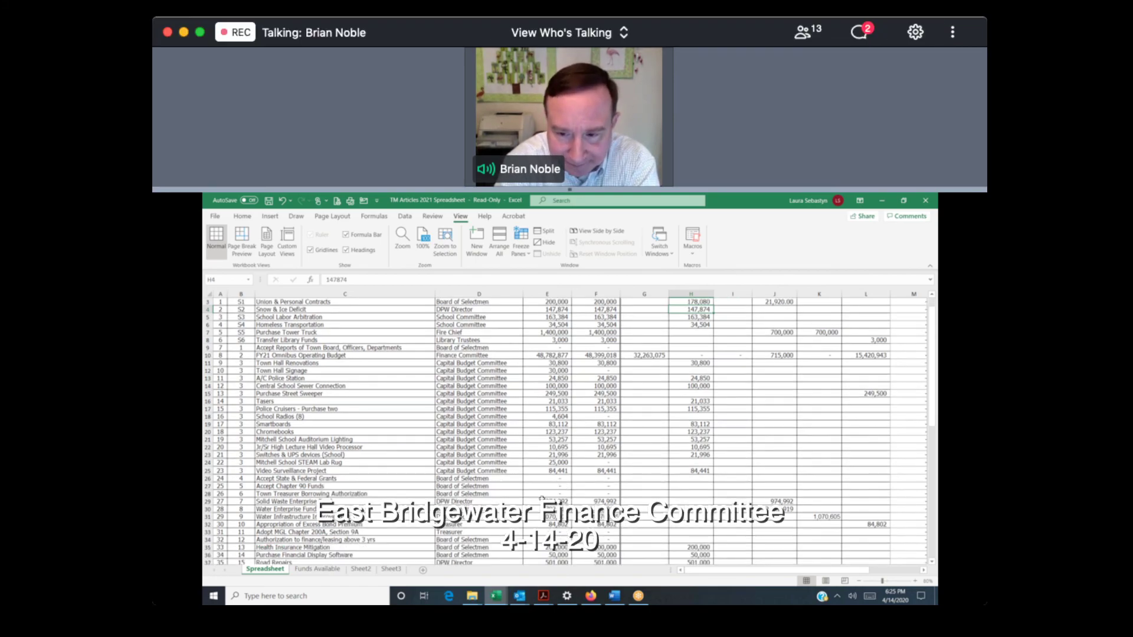
pyautogui.scroll(-4, 542, 498)
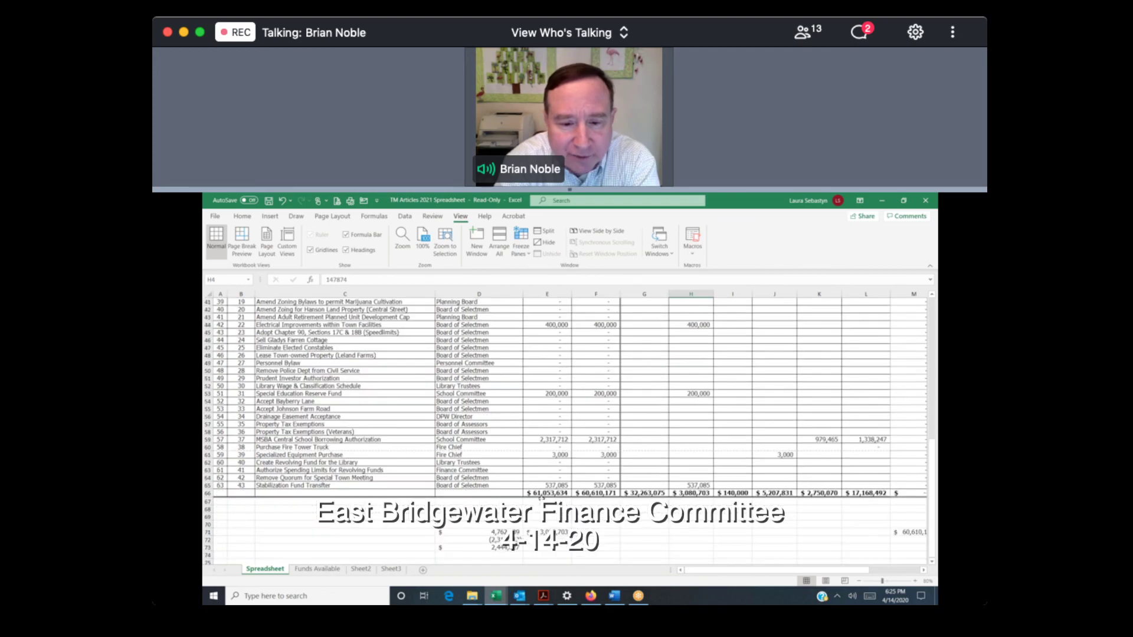
pyautogui.click(346, 485)
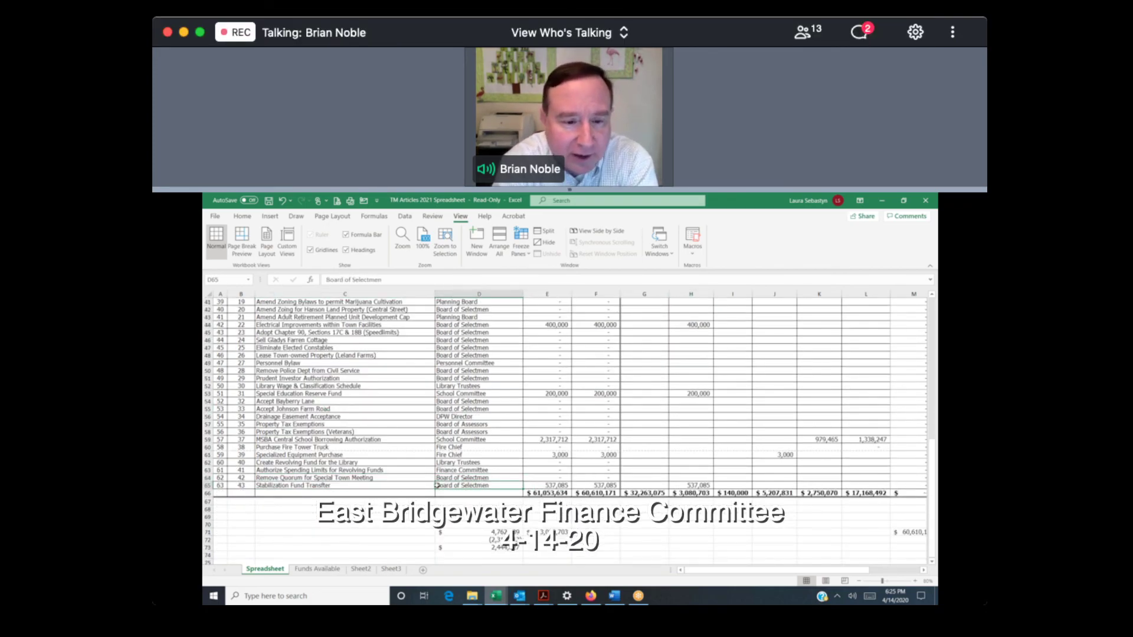
pyautogui.moveTo(430, 487); pyautogui.dragTo(548, 487)
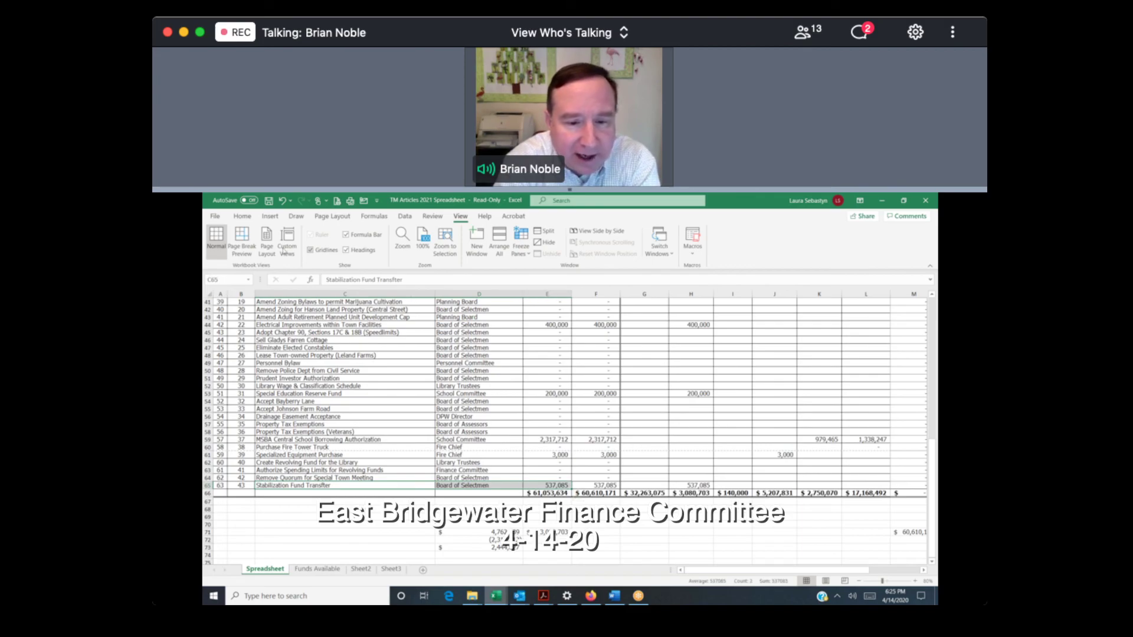
pyautogui.click(242, 216)
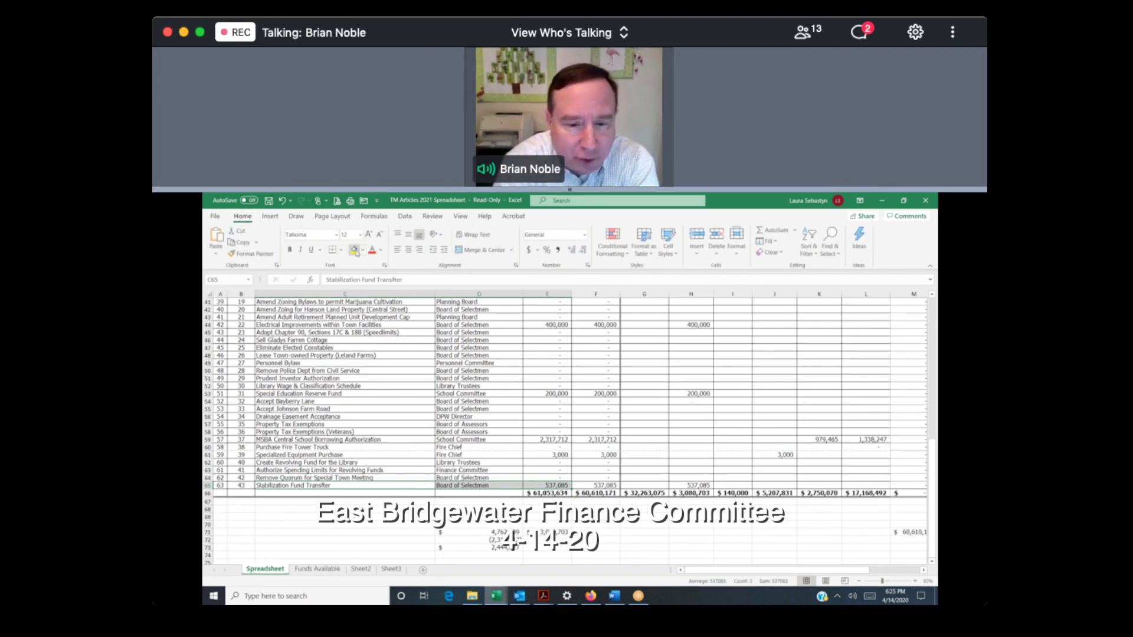
pyautogui.click(354, 250)
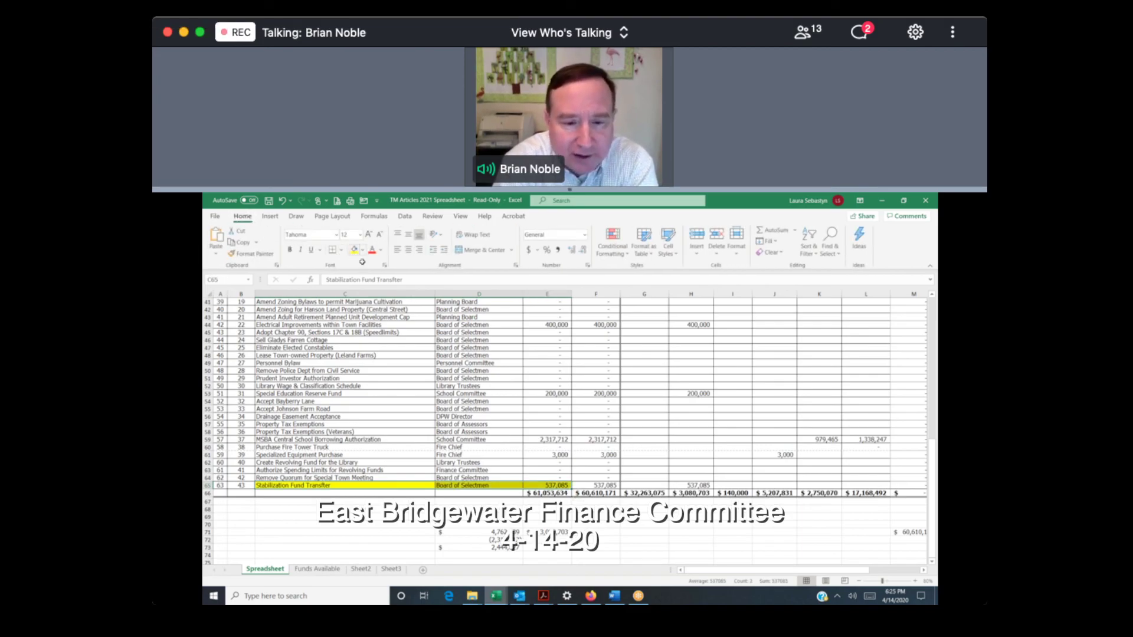
pyautogui.click(704, 541)
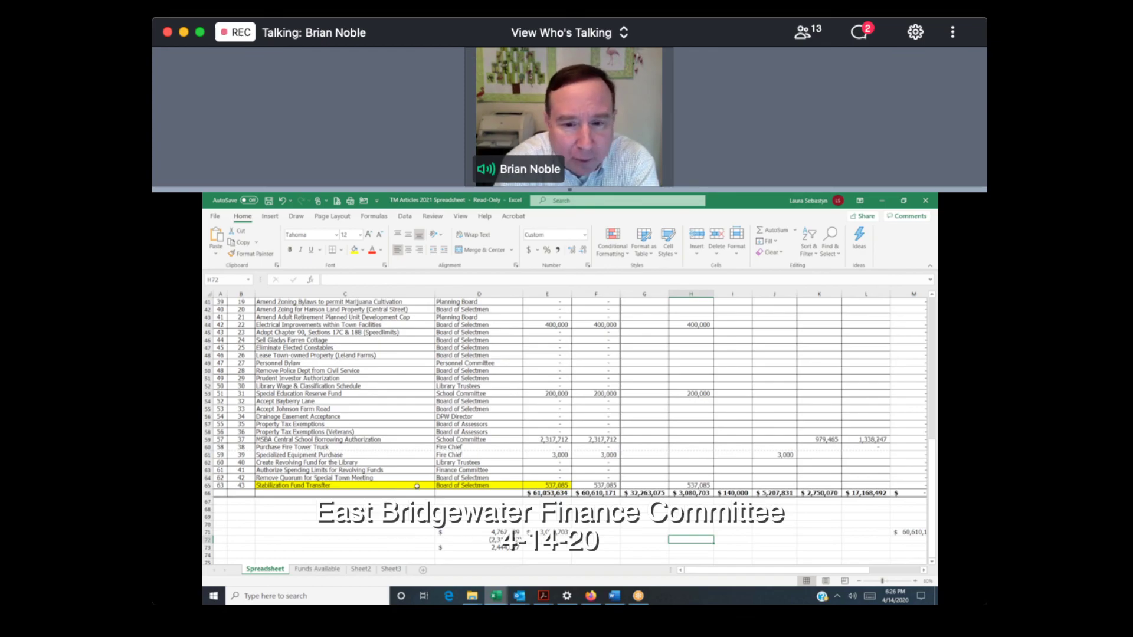
# Step: Highlight Electrical Improvements within Town Facilities and Road Repairs in yellow, each from description through request amount
pyautogui.scroll(3, 407, 479)
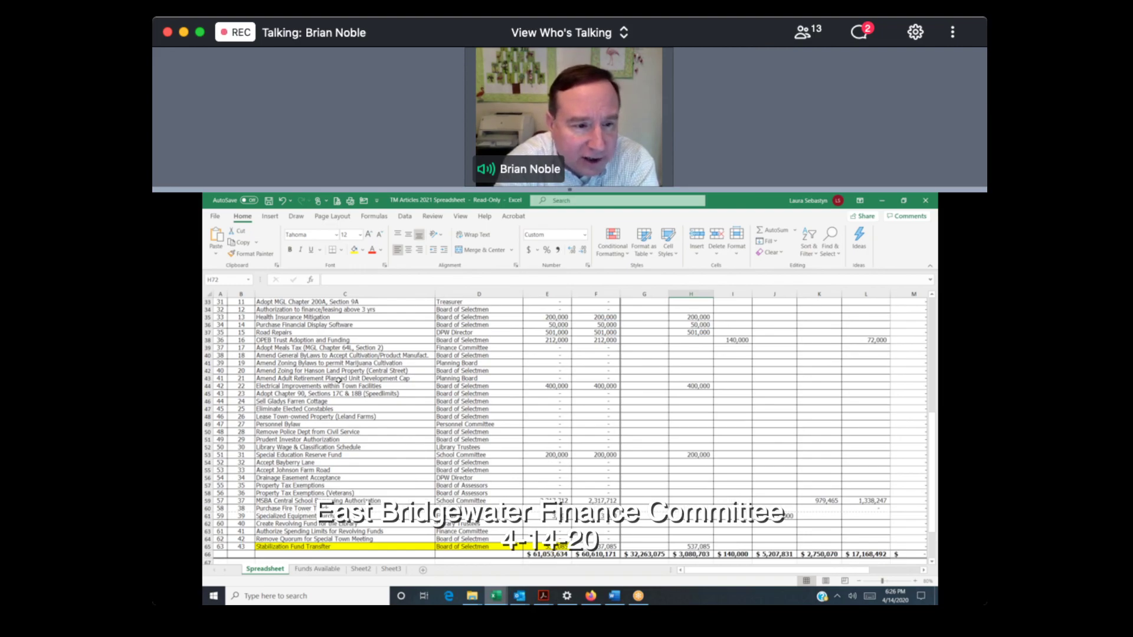
pyautogui.moveTo(384, 387); pyautogui.dragTo(522, 375)
pyautogui.click(354, 250)
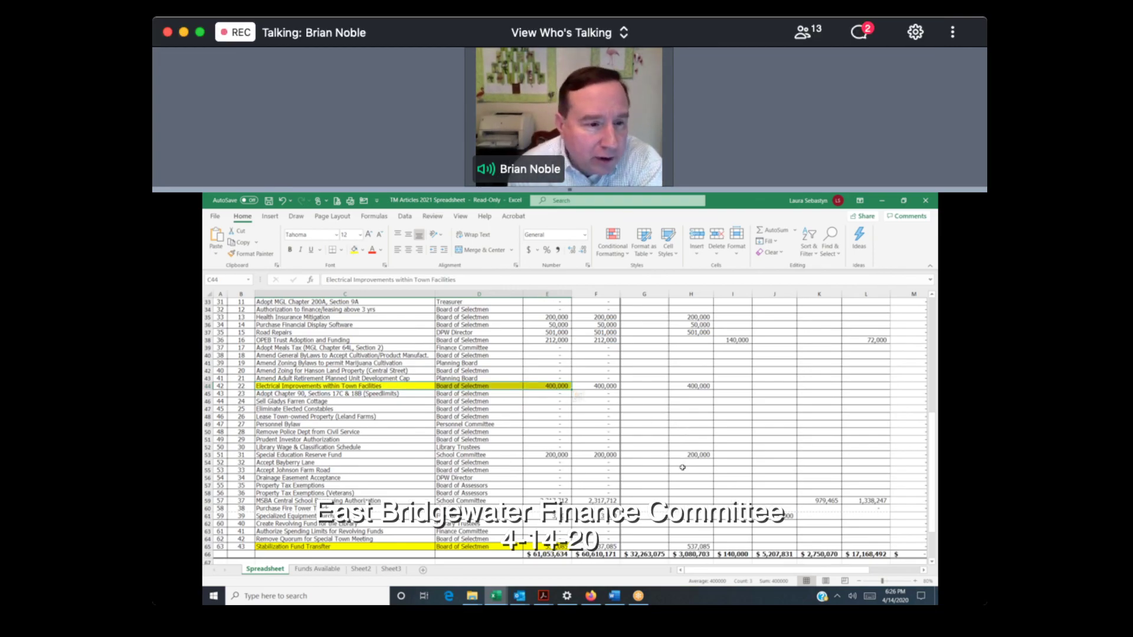
pyautogui.scroll(2, 682, 467)
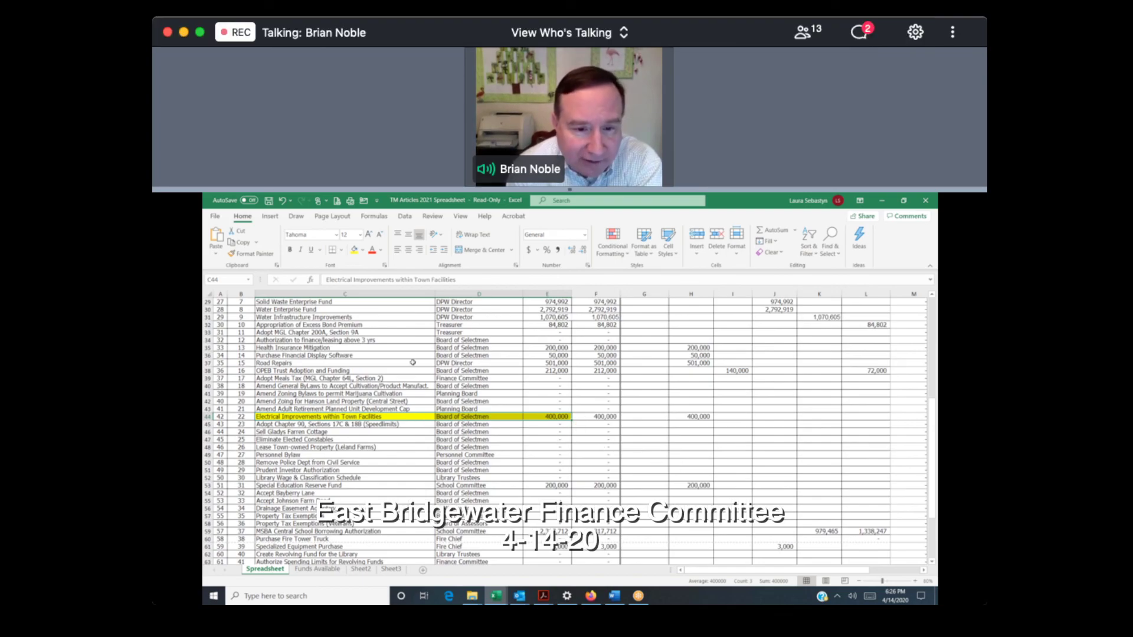
pyautogui.moveTo(413, 362); pyautogui.dragTo(554, 363)
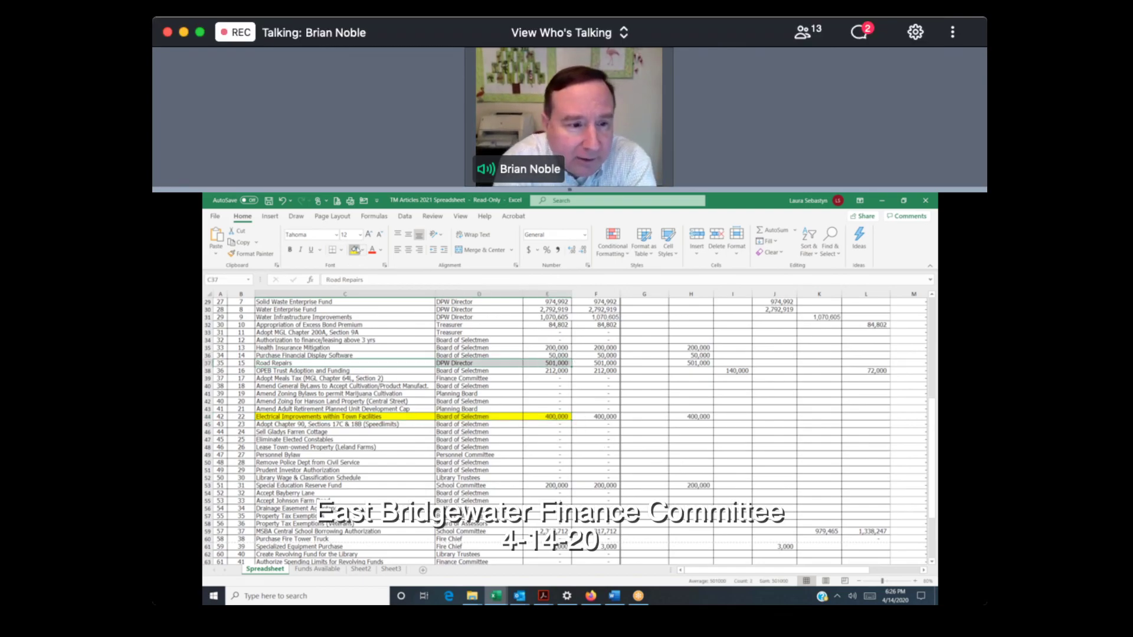
pyautogui.click(354, 250)
# Step: Highlight the Health Insurance Mitigation article in yellow from its description through its request amount
pyautogui.scroll(3, 619, 412)
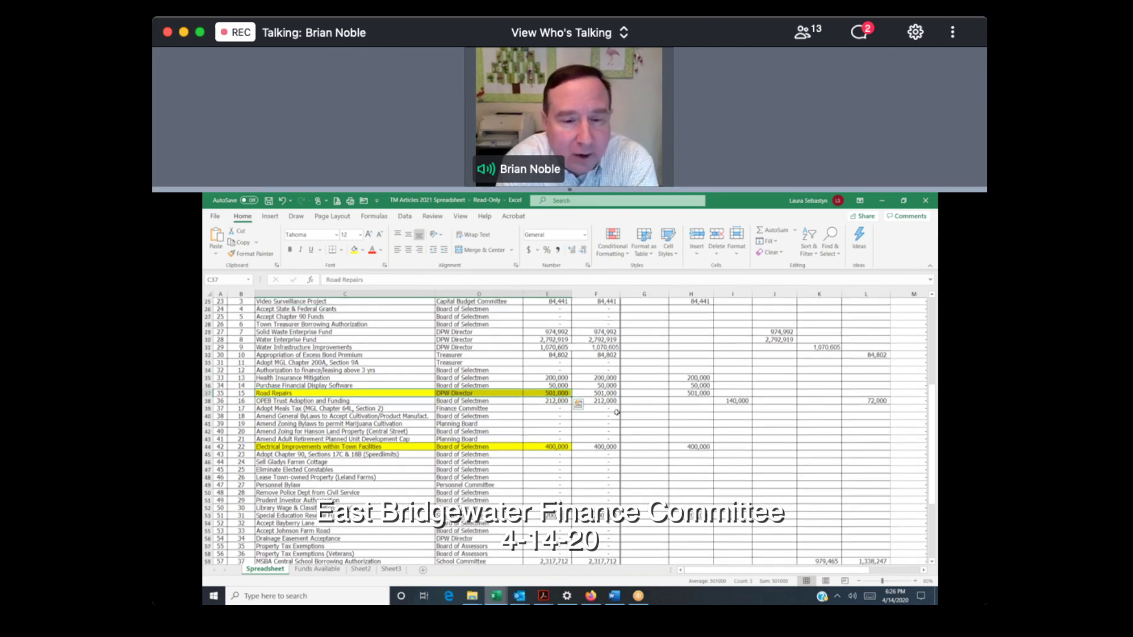
pyautogui.scroll(2, 617, 412)
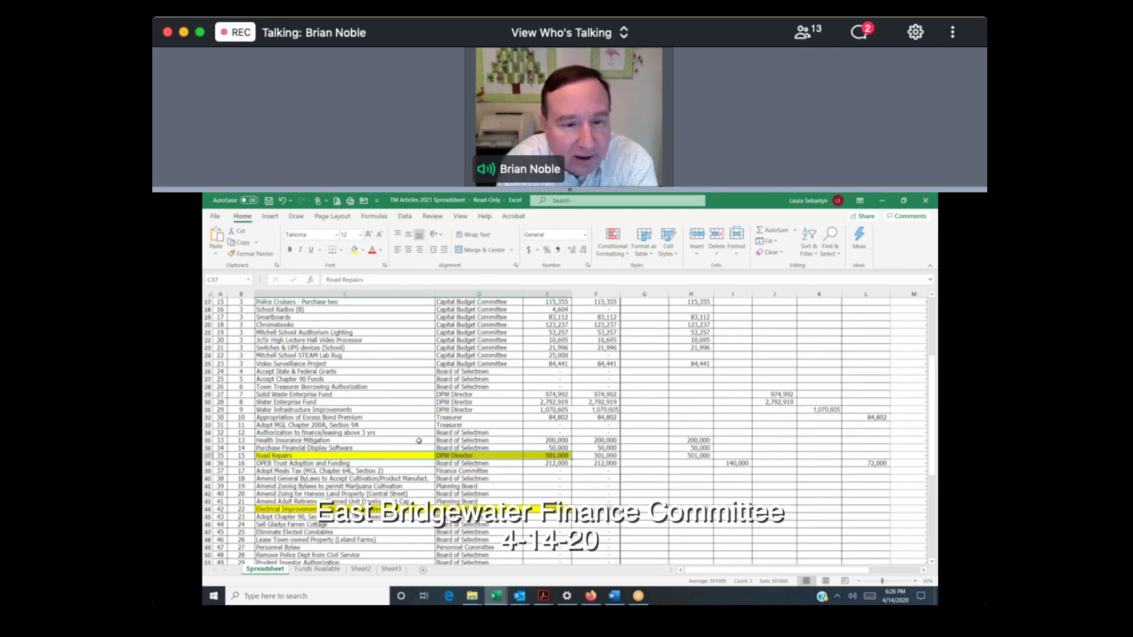
pyautogui.moveTo(418, 441); pyautogui.dragTo(546, 442)
pyautogui.click(354, 250)
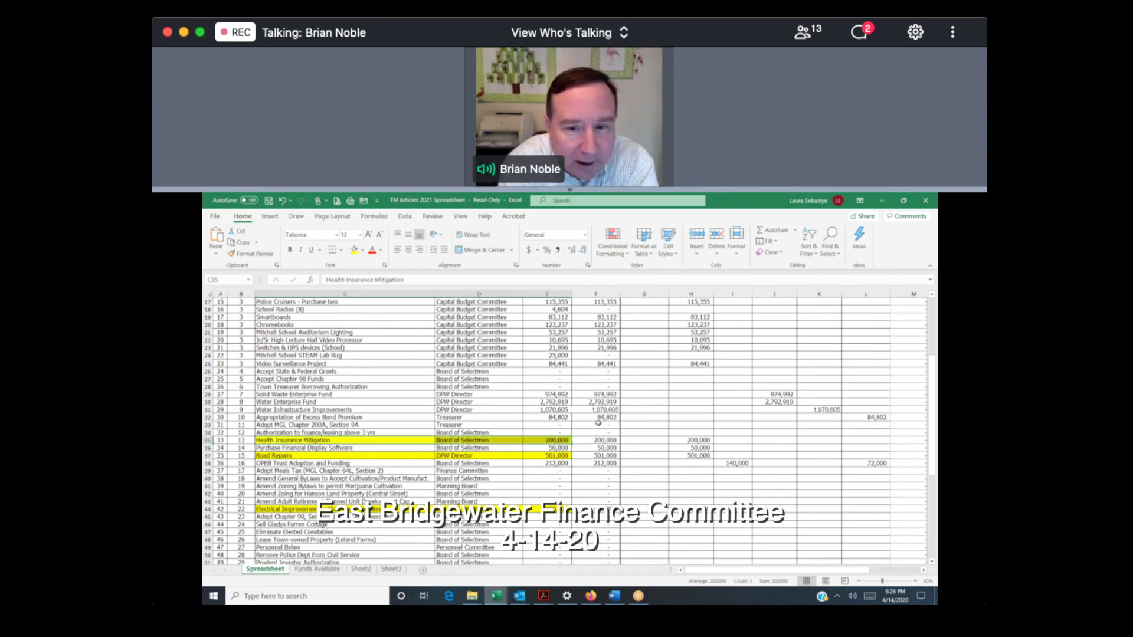
# Step: Highlight Police Cruisers - Purchase two and Central School Sewer Connection in yellow, each from description through request amount
pyautogui.scroll(2, 619, 423)
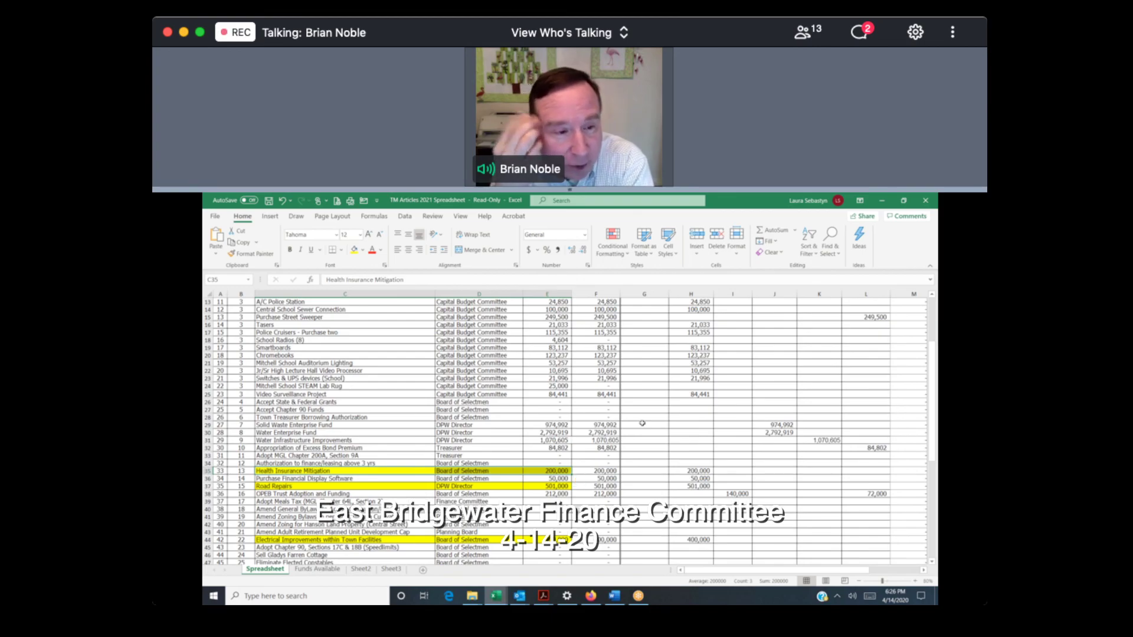
pyautogui.scroll(2, 641, 423)
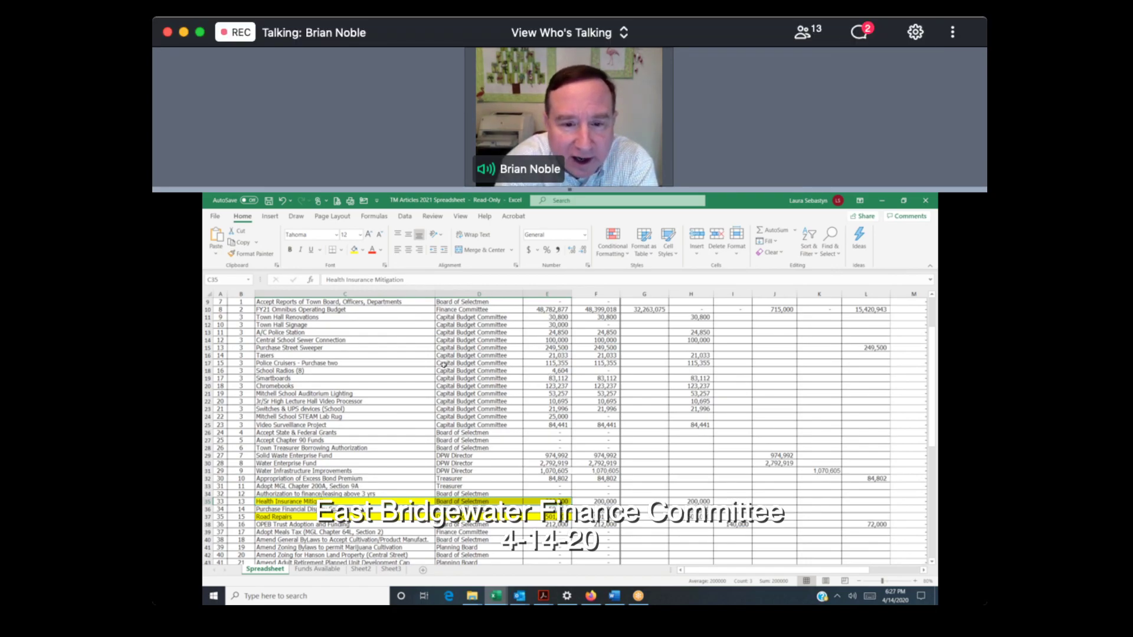
pyautogui.moveTo(419, 364); pyautogui.dragTo(536, 365)
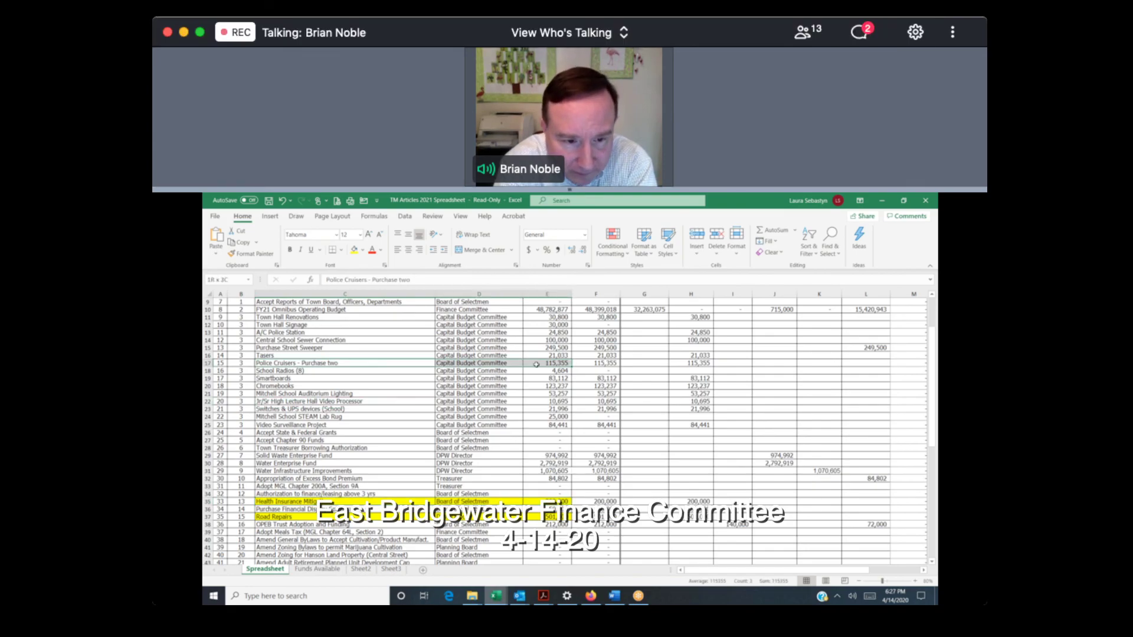
pyautogui.click(354, 249)
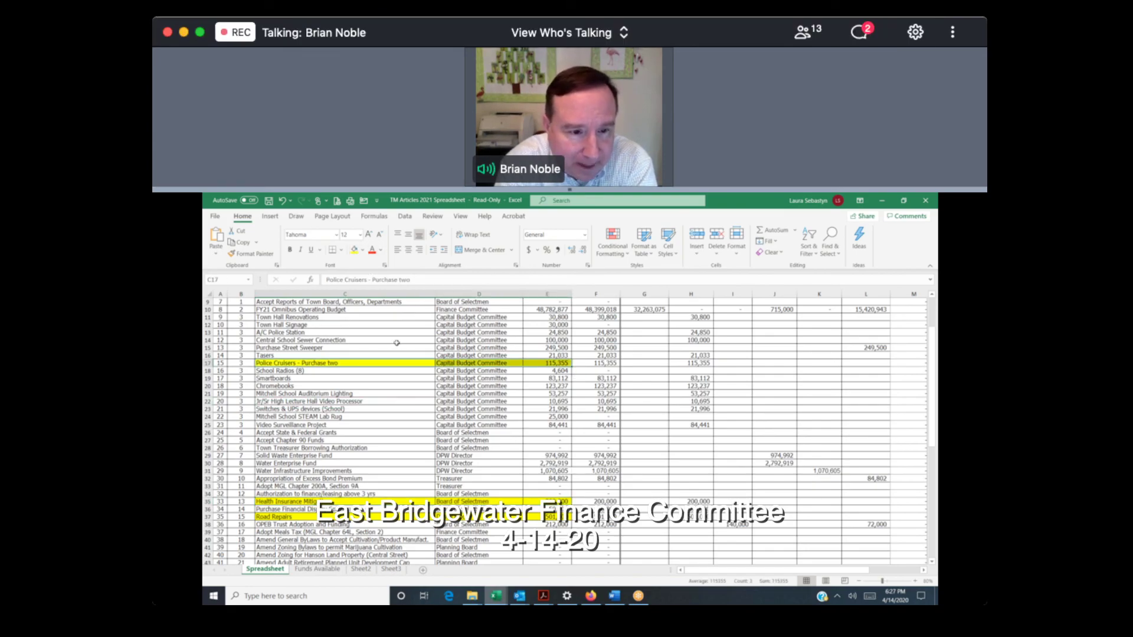
pyautogui.moveTo(396, 343); pyautogui.dragTo(554, 341)
pyautogui.click(354, 250)
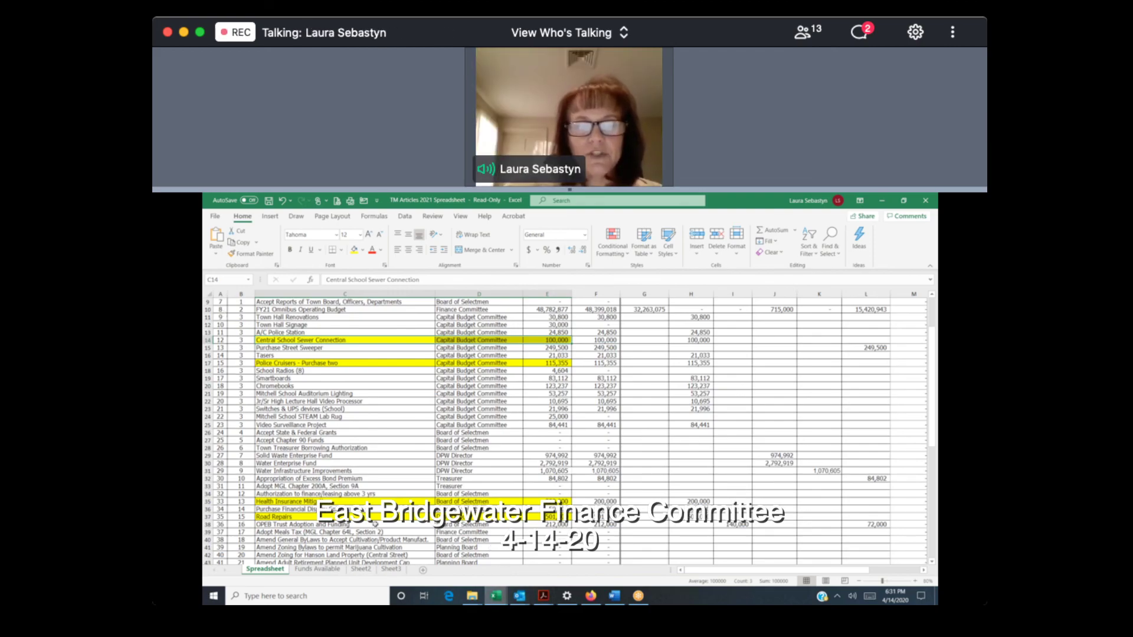
pyautogui.click(372, 524)
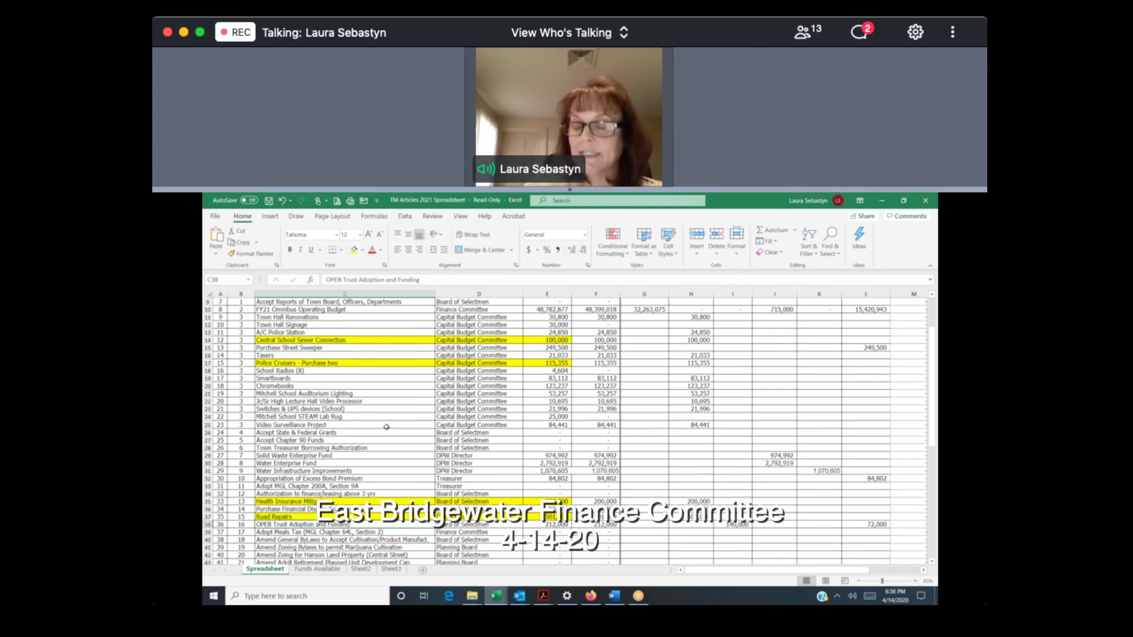
pyautogui.click(386, 425)
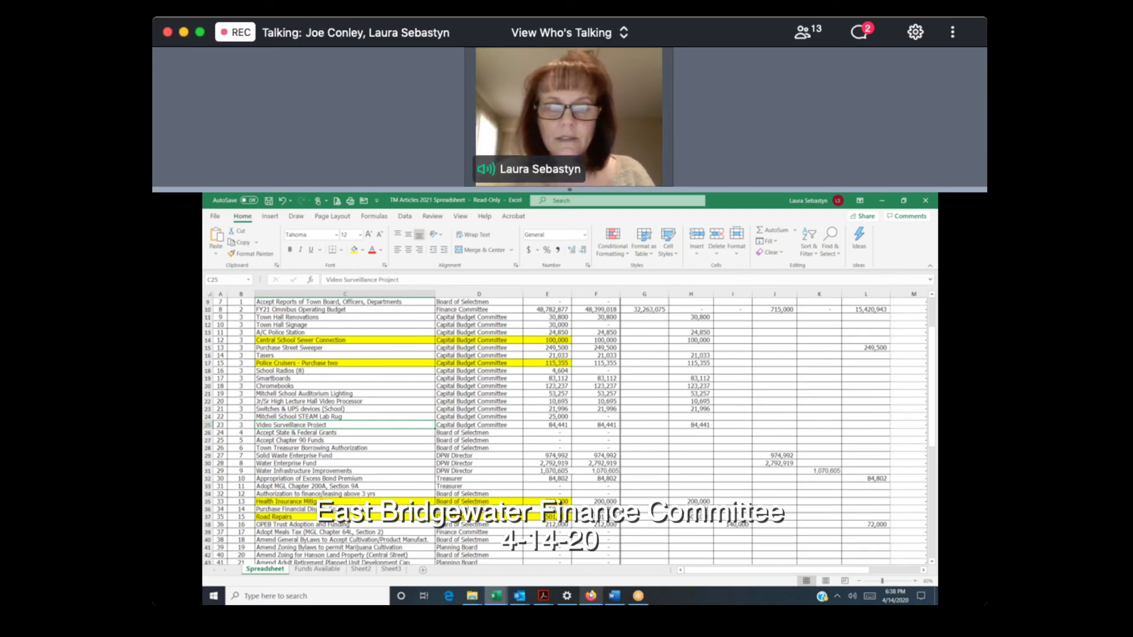
# Step: Switch to Word and bring up the 3.31.20 Fin Comm Meeting Minutes document
pyautogui.click(615, 597)
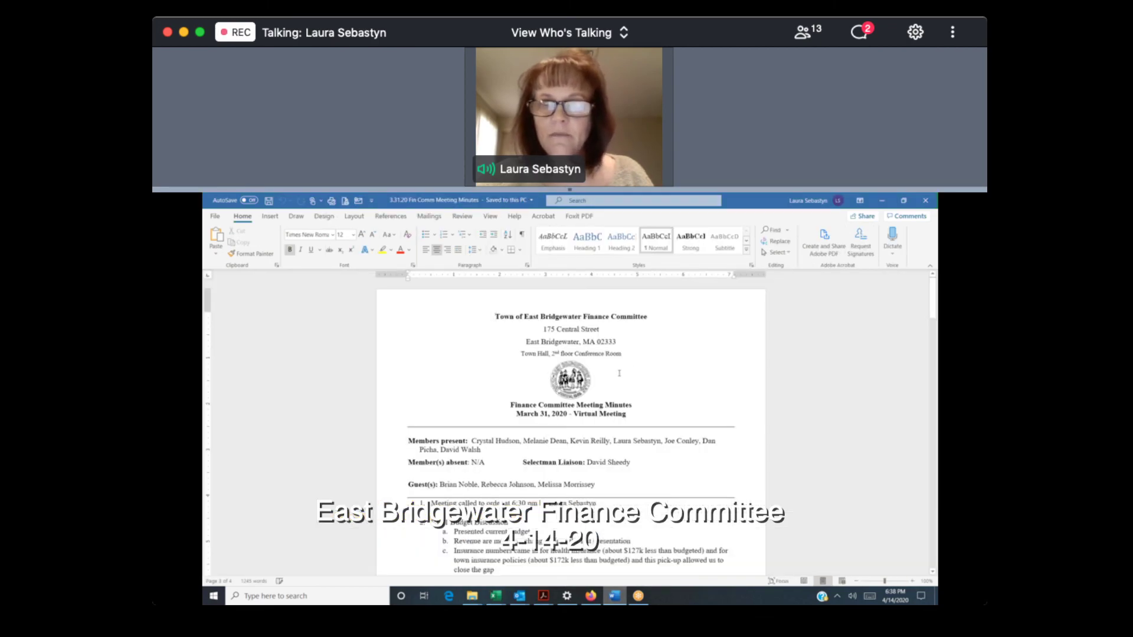